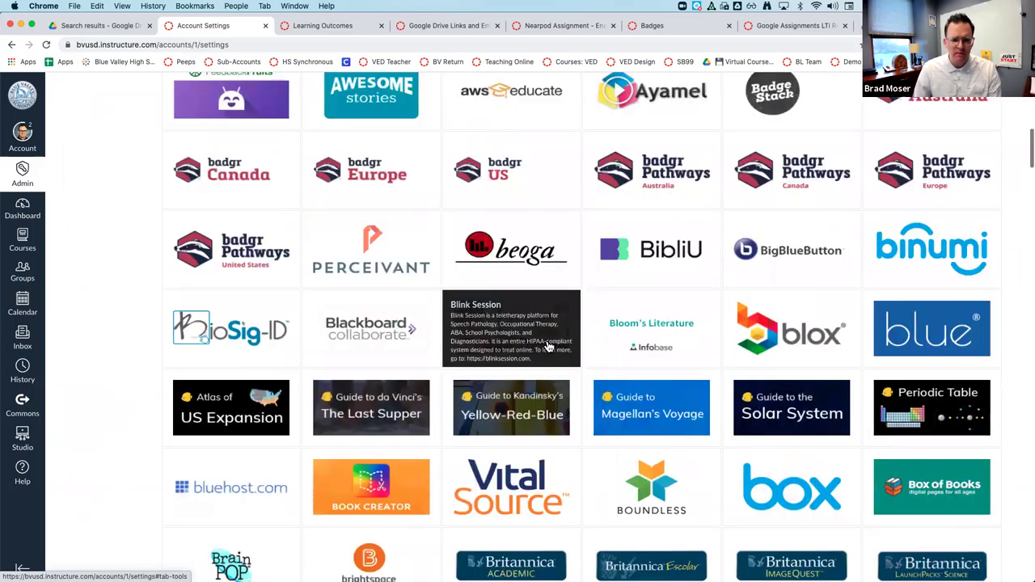
Browse the account's App Center for Edpuzzle and open its details page.
scroll(548, 346, down, 9)
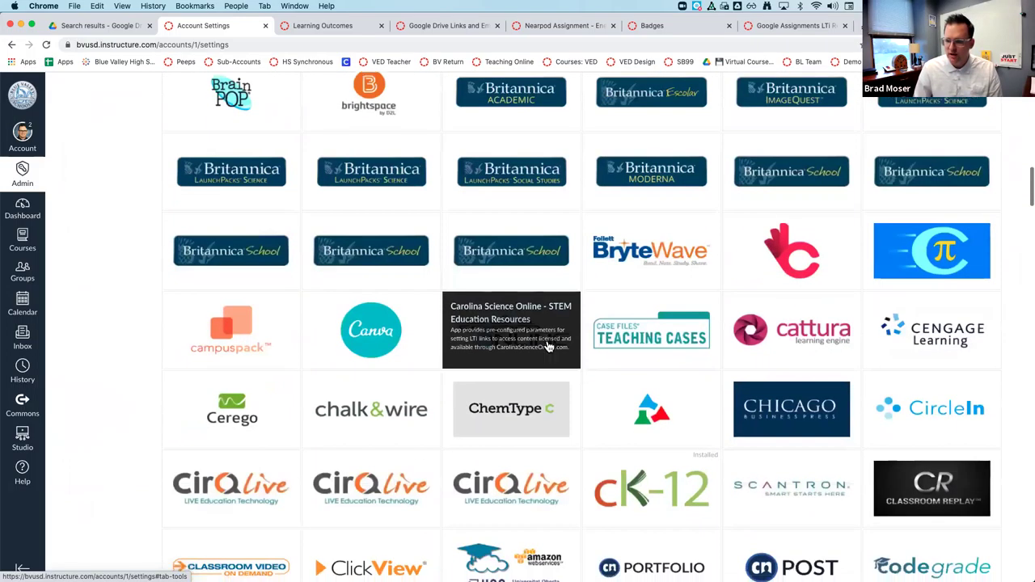
scroll(548, 345, down, 4)
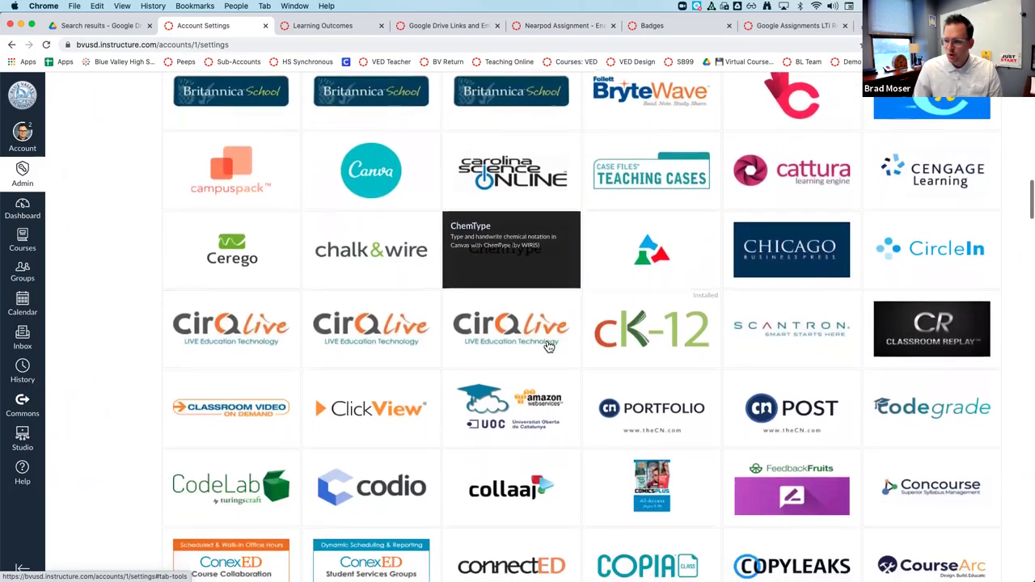
scroll(548, 346, down, 6)
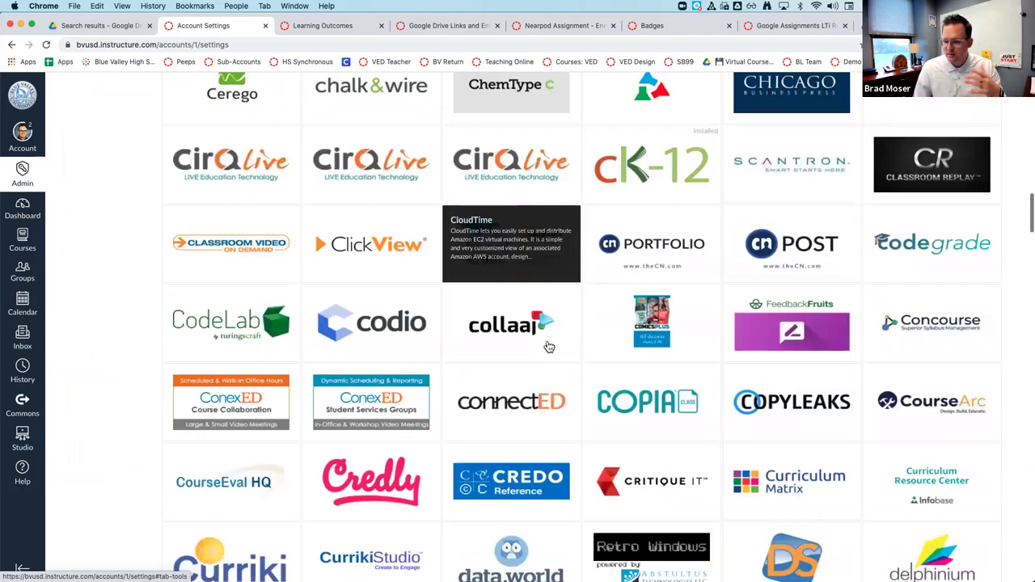
scroll(547, 346, down, 3)
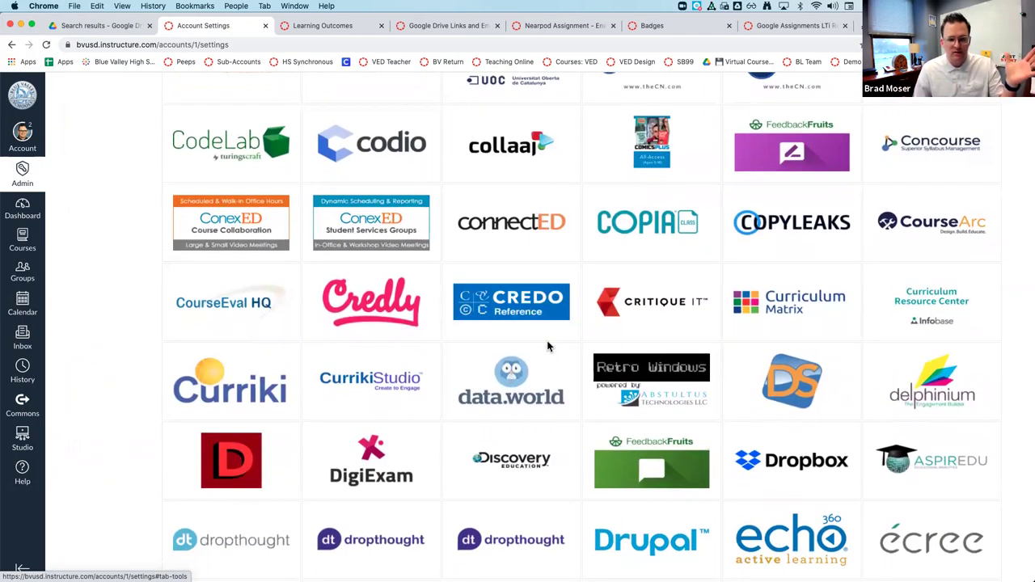
scroll(548, 346, down, 5)
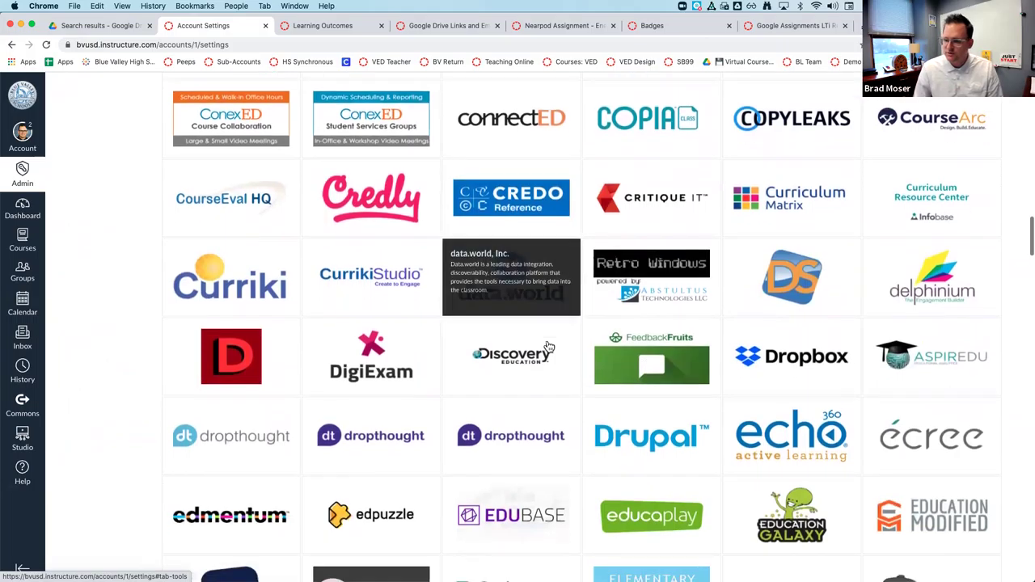
scroll(548, 346, down, 5)
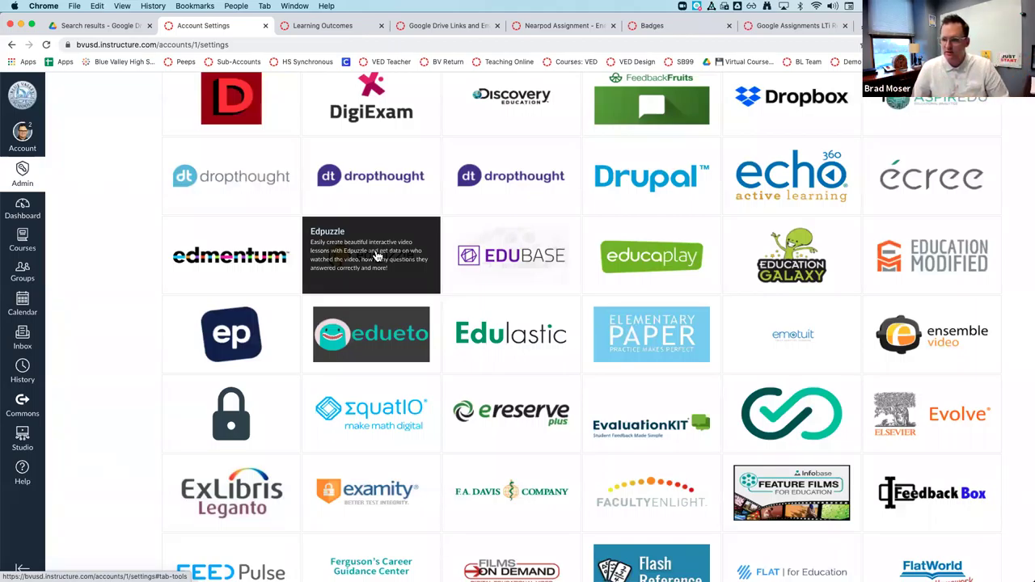
click(376, 256)
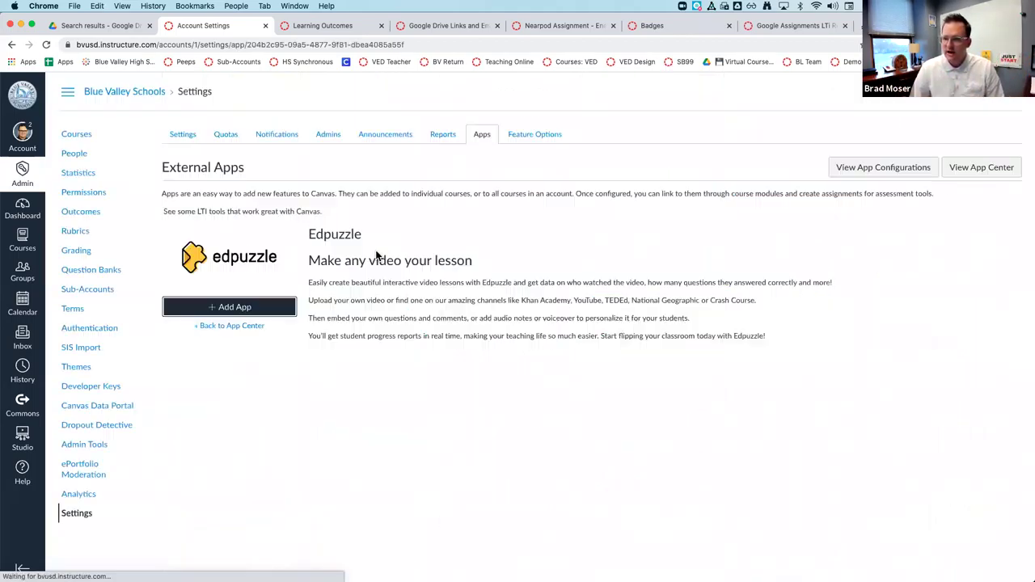
View the fields required to add the Edpuzzle app, close the form unsaved and return to the App Center.
click(250, 307)
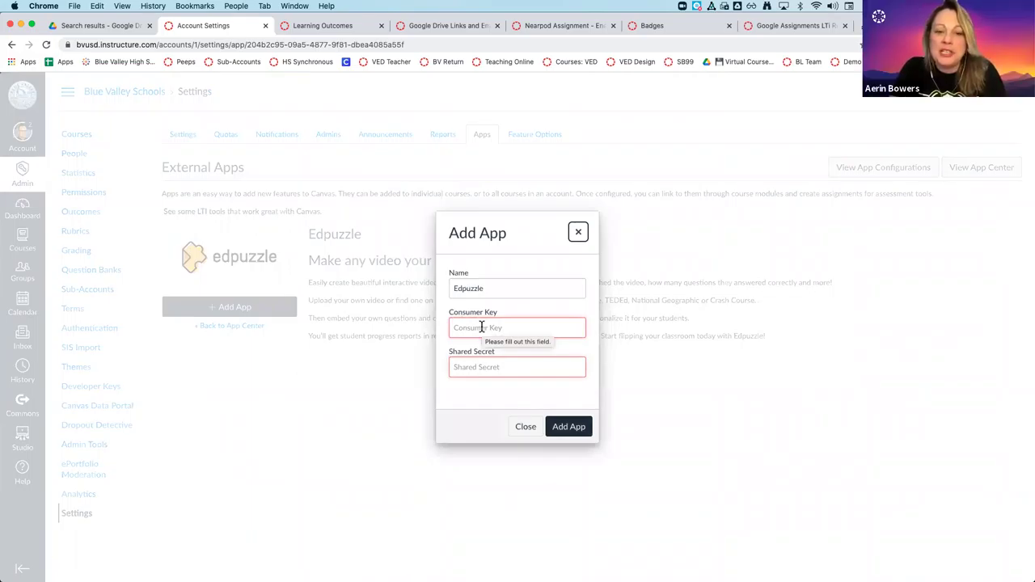
click(578, 232)
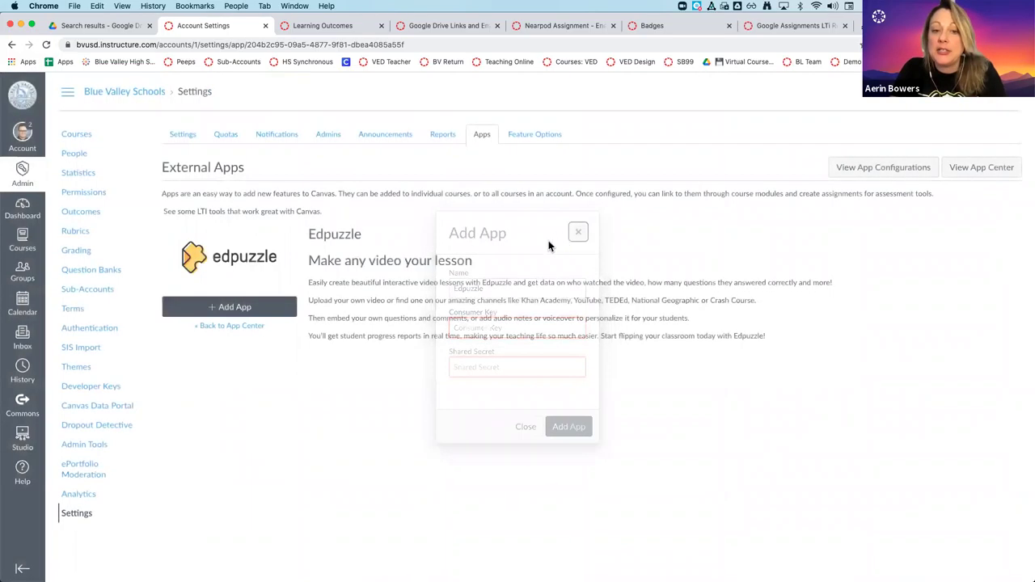
click(231, 325)
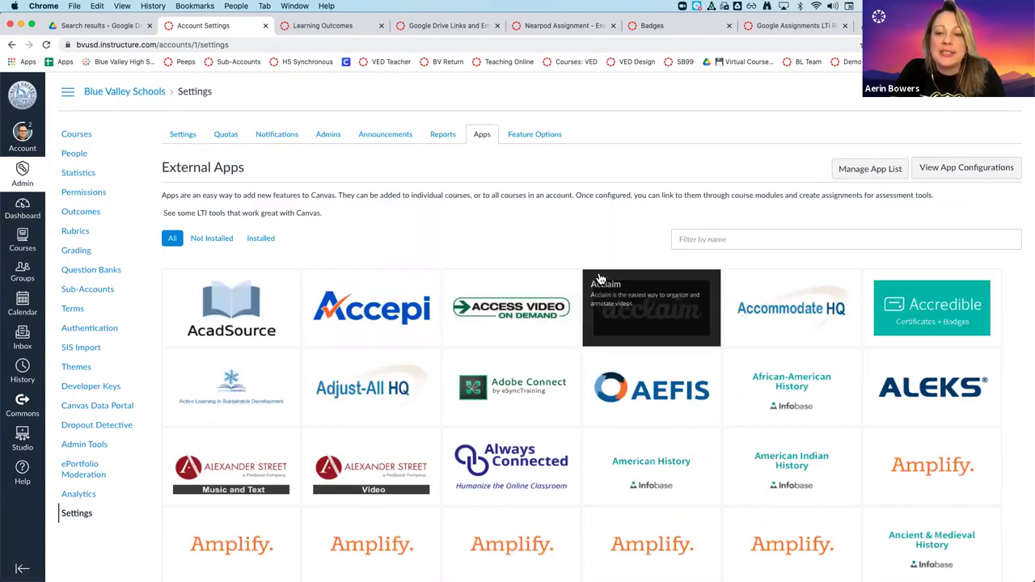
Filter the App Center by the name "studyforge", then clear the filter.
click(713, 235)
text(su)
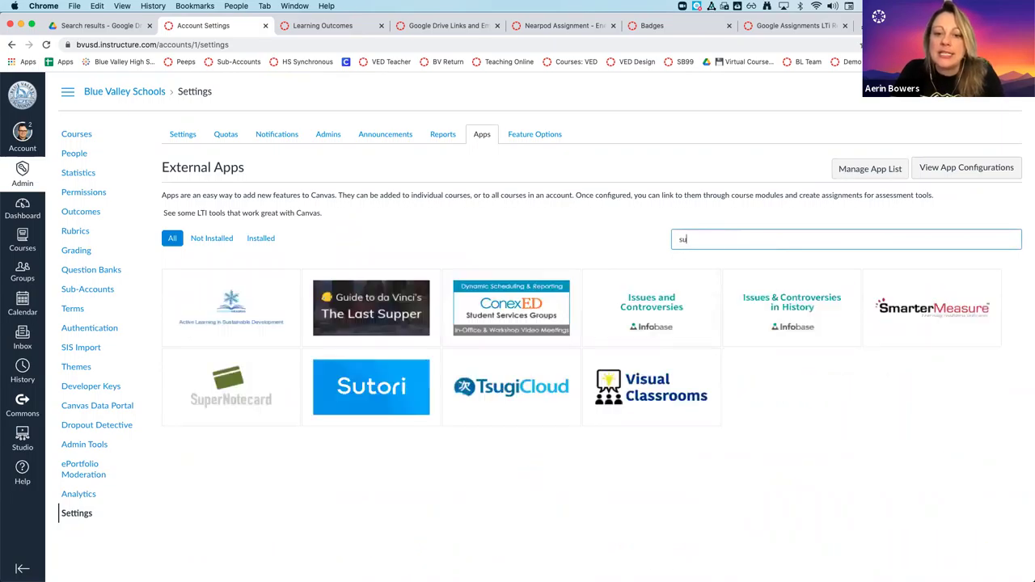
key(BackSpace)
text(tudy)
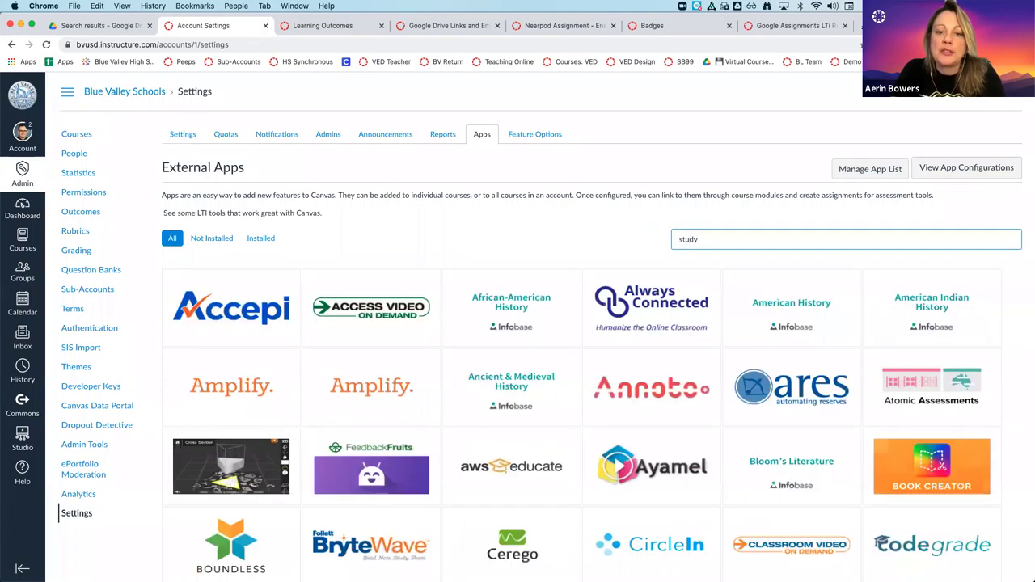
text(force)
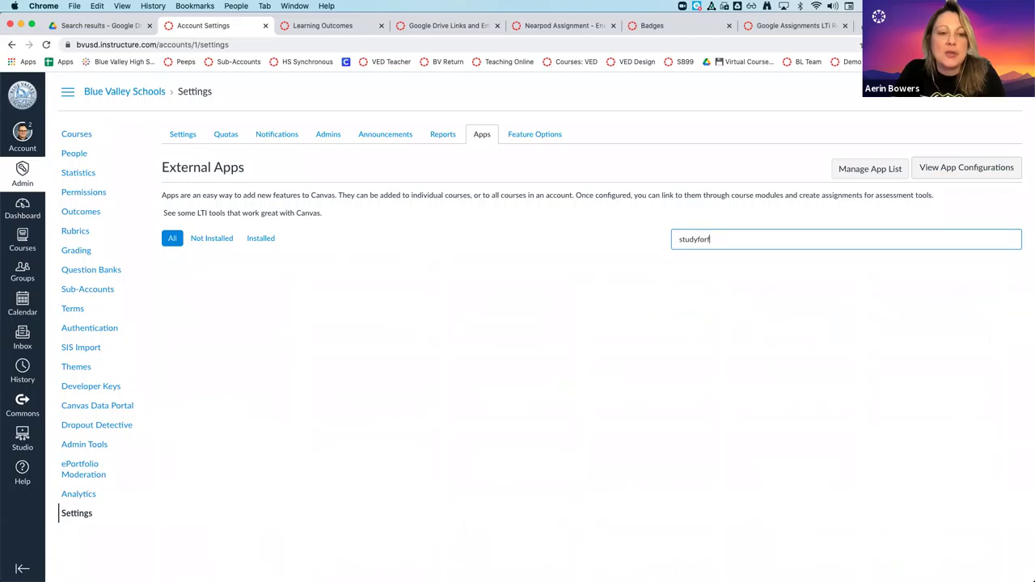
text(ge)
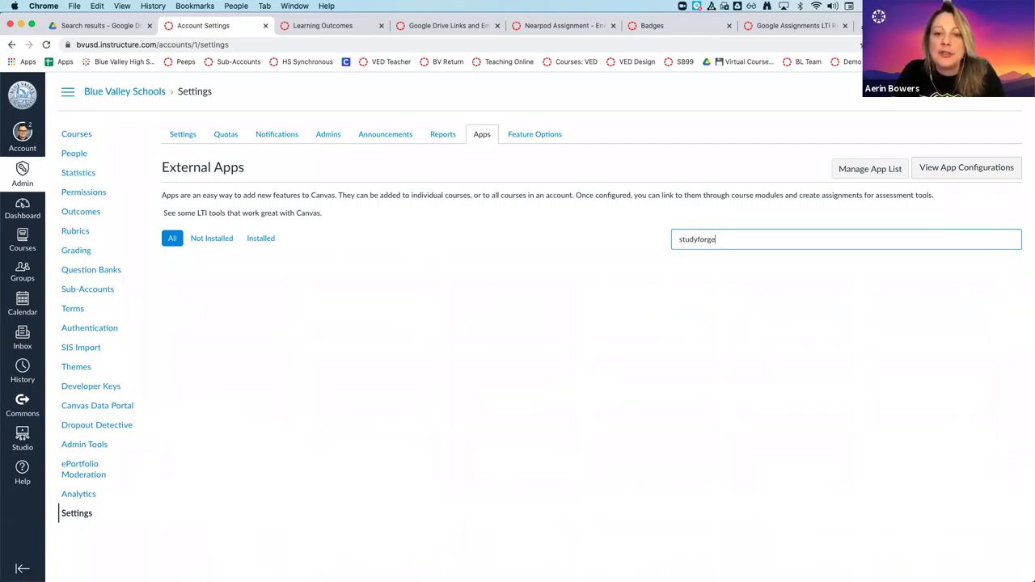
key(BackSpace)
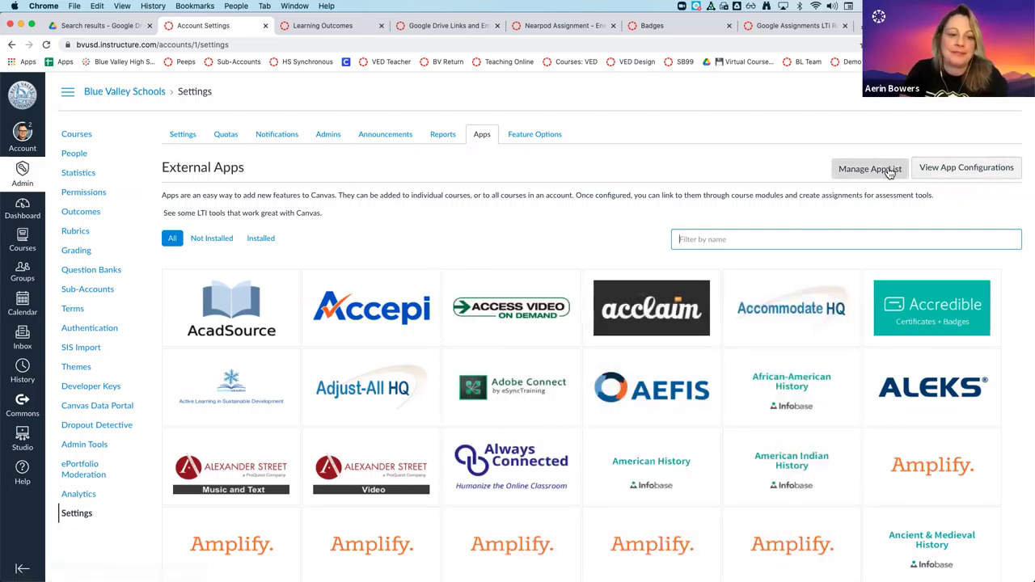
From the account's app configurations, preview the Paste XML and By URL setups for a new app and close the form unsaved.
click(925, 169)
click(915, 169)
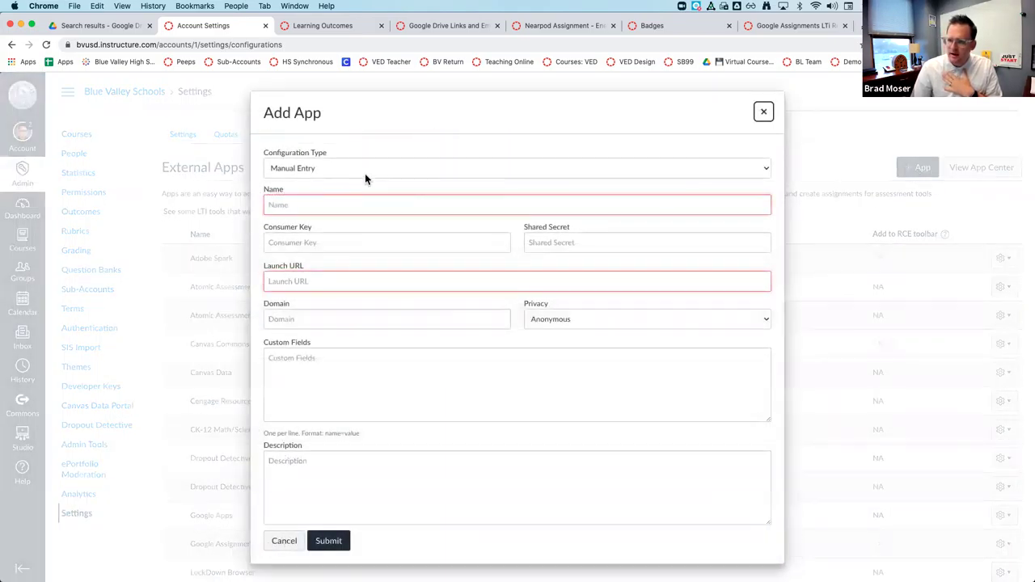
click(364, 171)
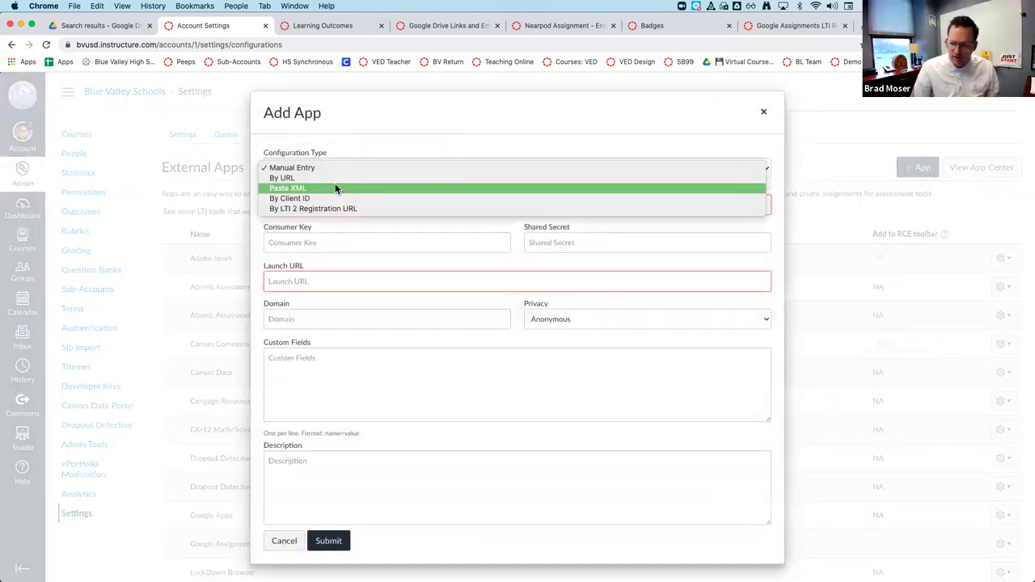
click(334, 187)
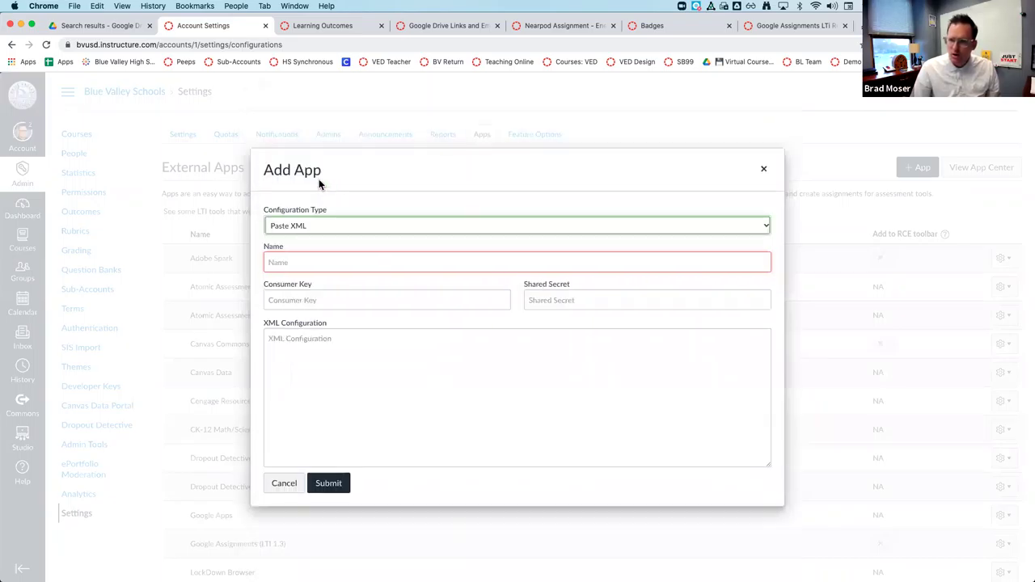
click(320, 226)
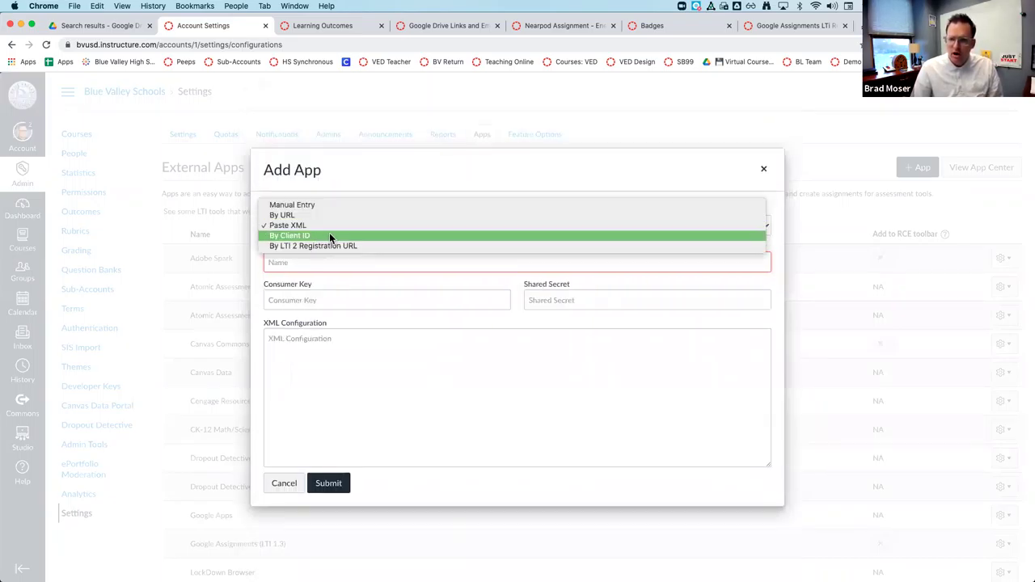
click(303, 214)
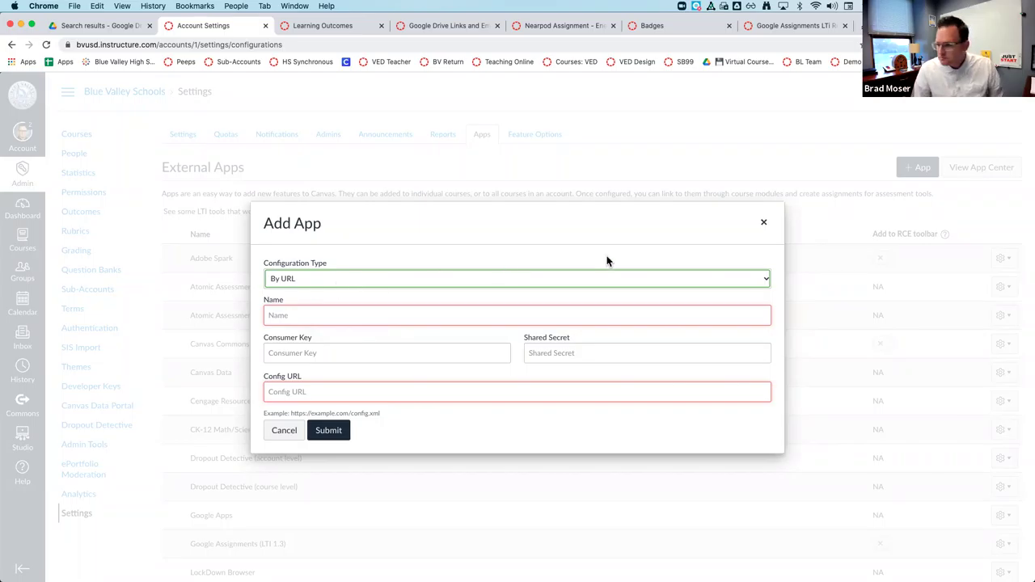
click(764, 224)
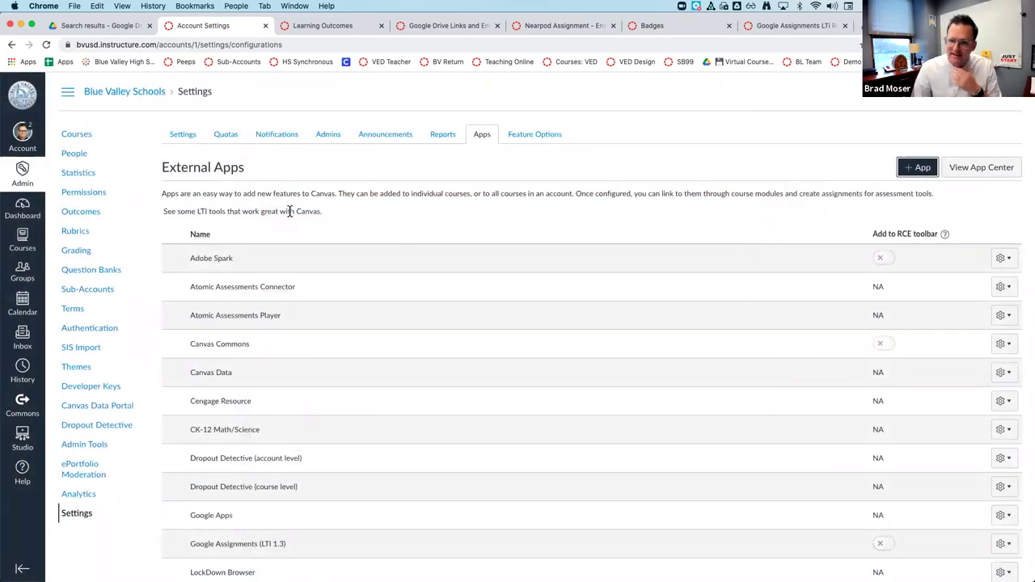
scroll(251, 273, down, 5)
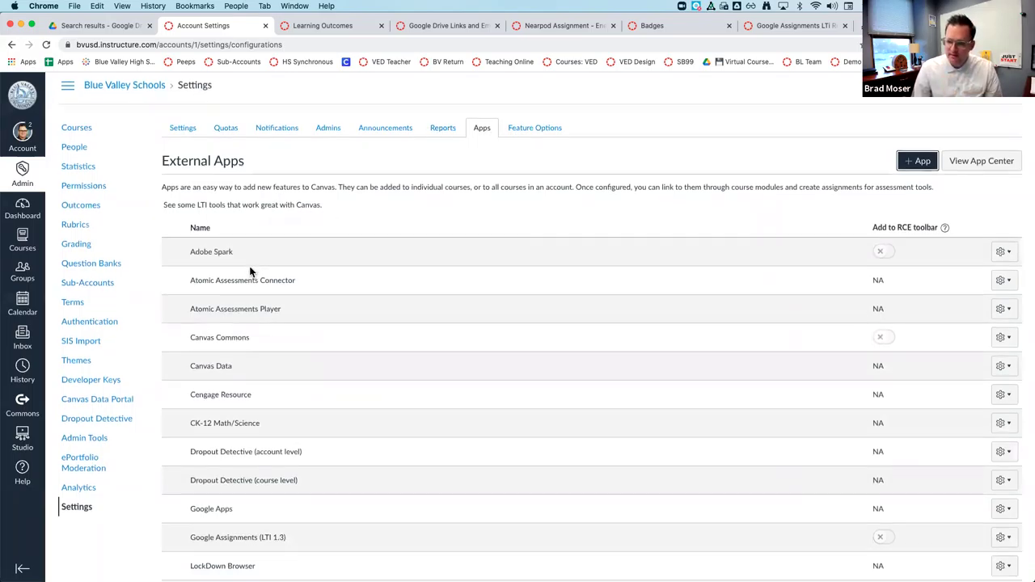
scroll(251, 272, up, 4)
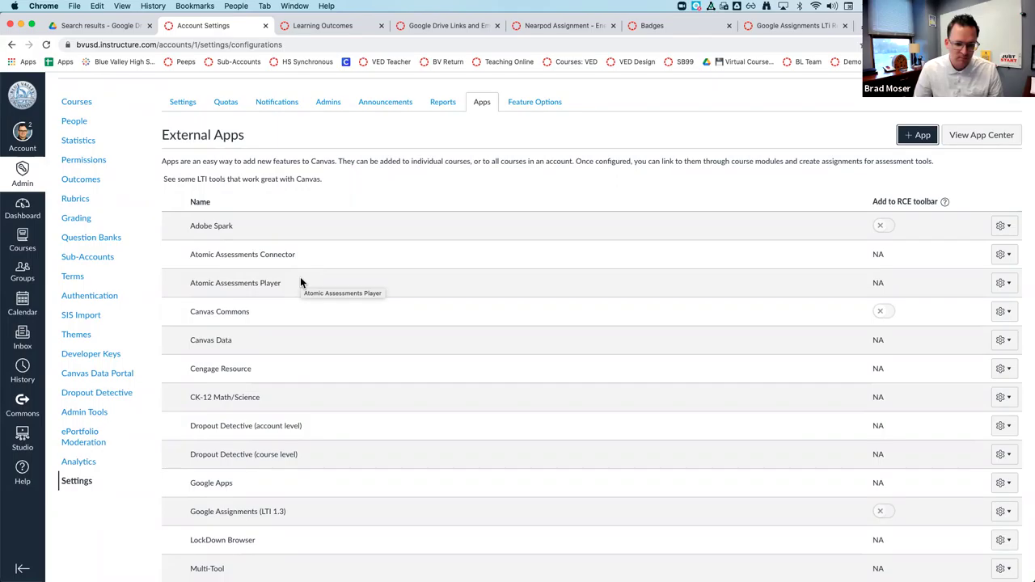
key(ctrl+Right)
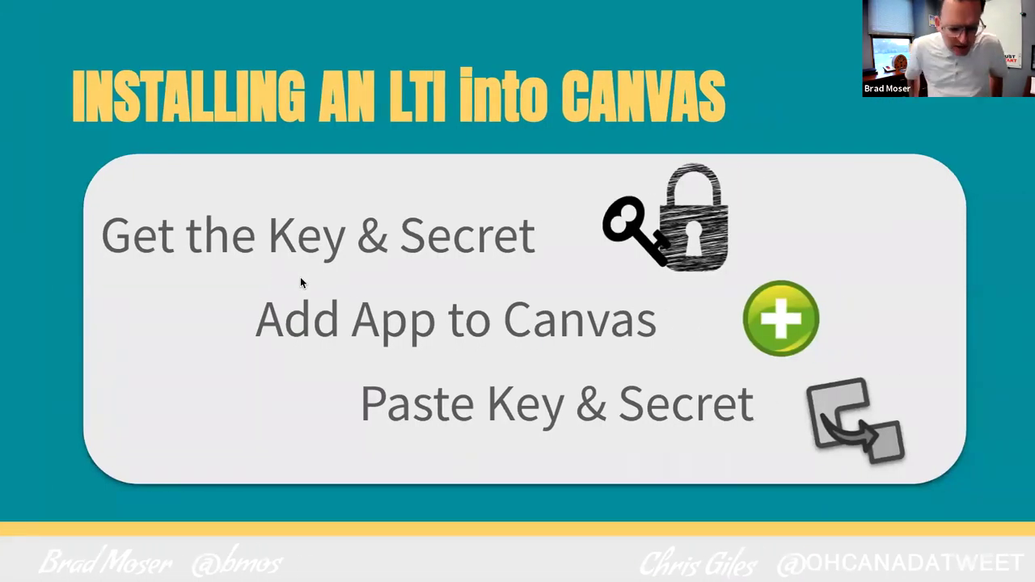
mouse_move(21, 558)
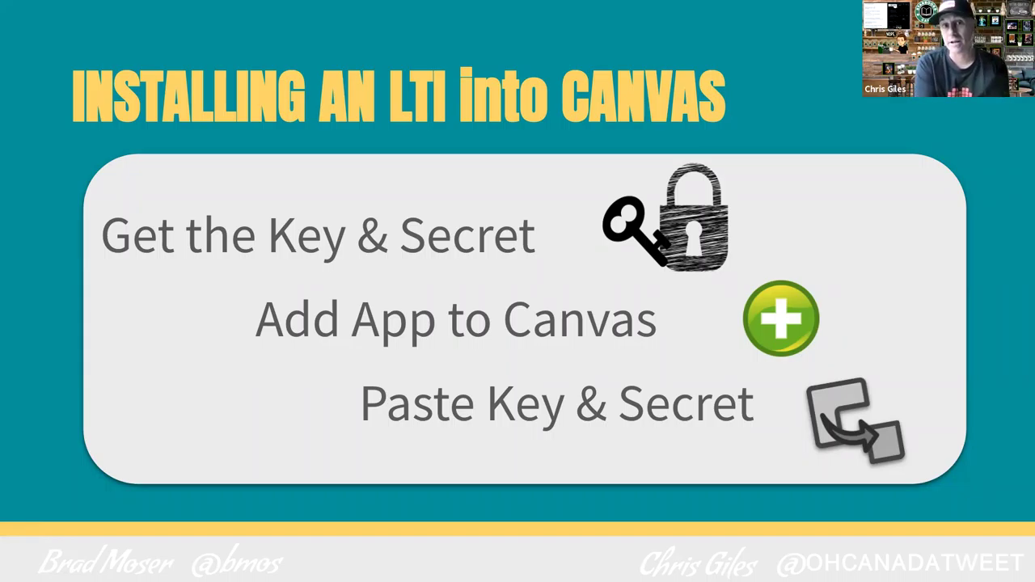
key(ctrl+Left)
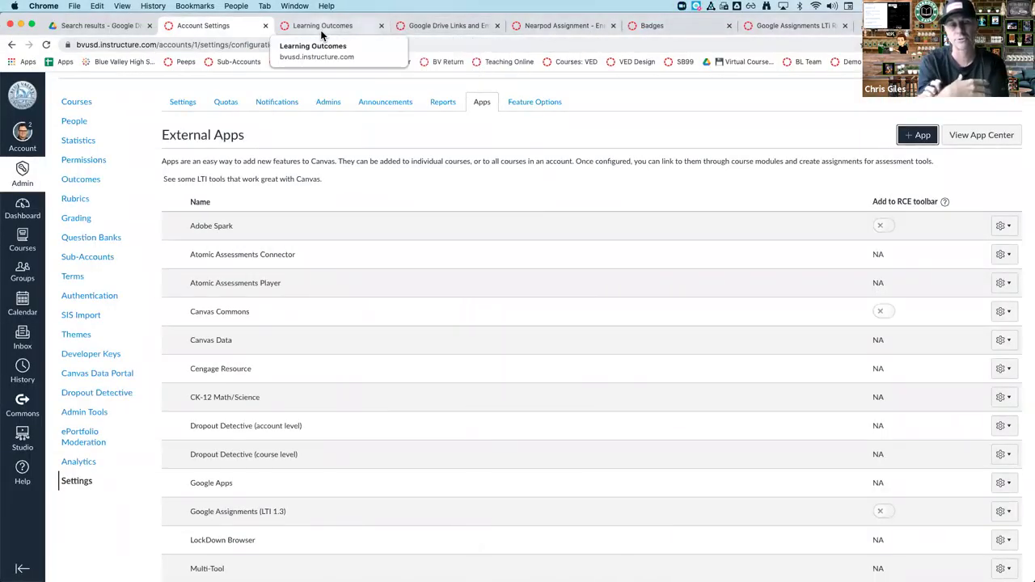
Open the Canvas Demo Playground course in a new browser tab and go to its settings.
click(849, 61)
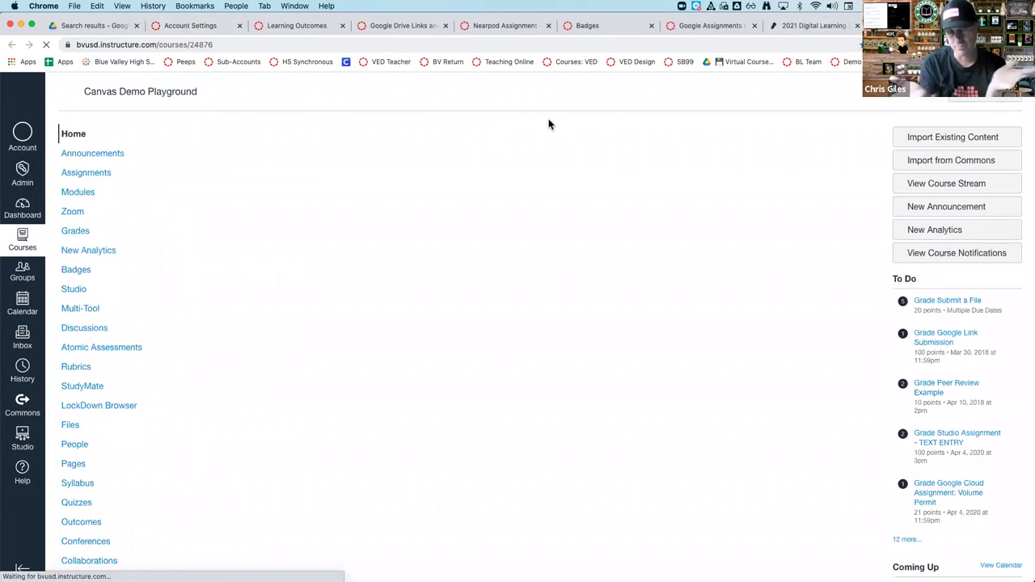
scroll(331, 186, down, 1)
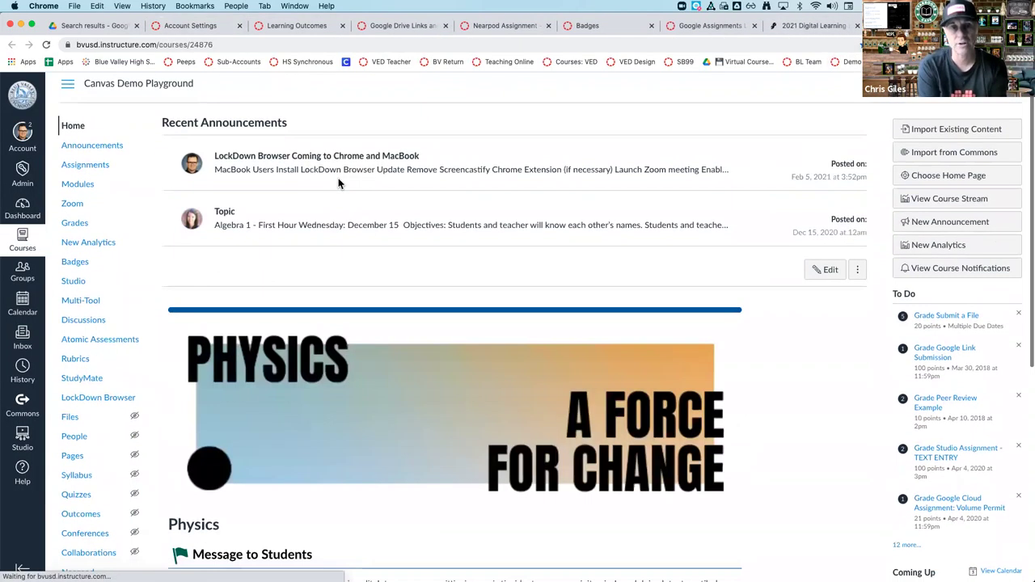
scroll(332, 185, down, 2)
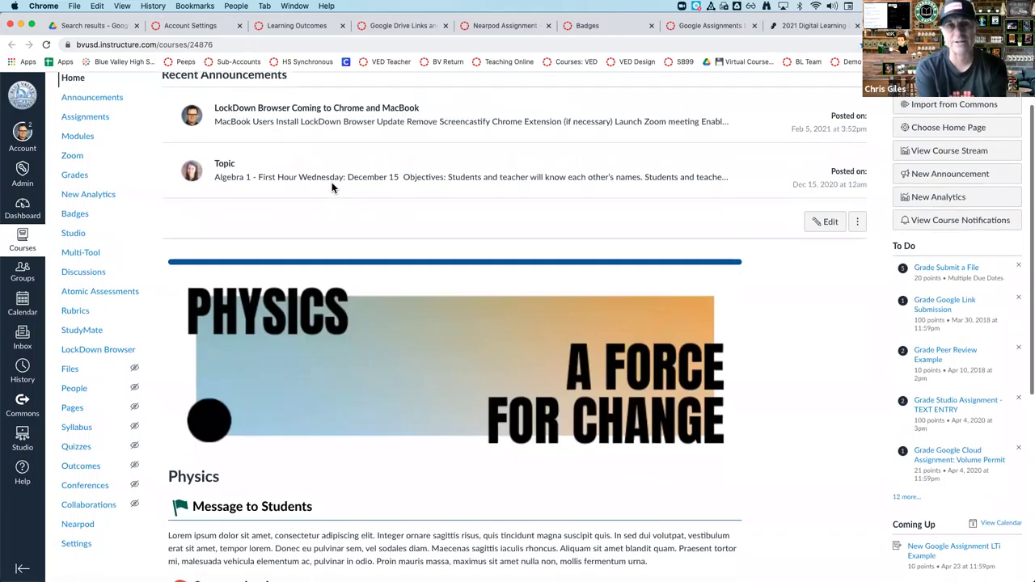
click(77, 545)
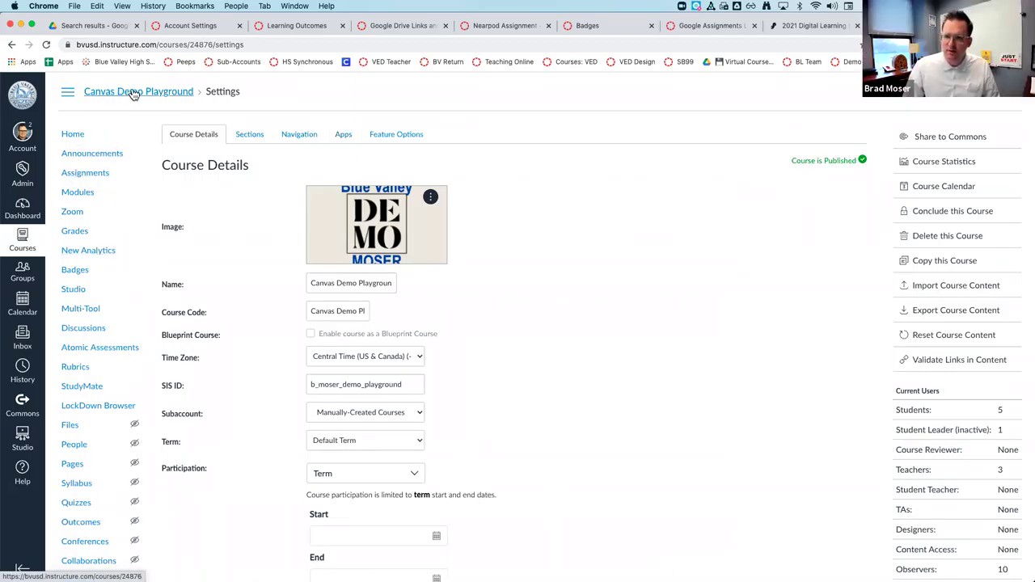
Show the course's external app configurations and examine the list around the Flipgrid LTi entry.
click(341, 135)
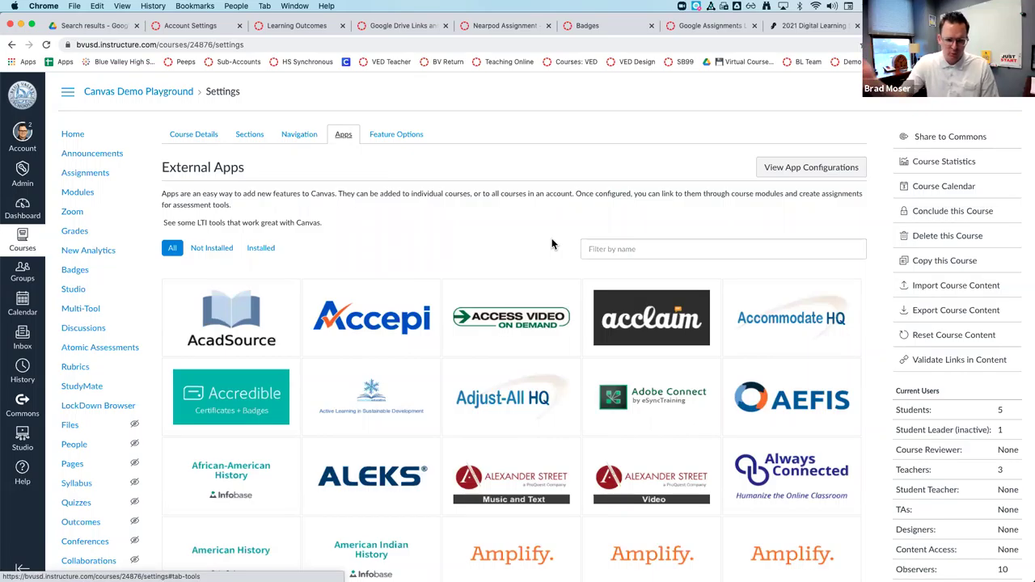
click(788, 170)
scroll(520, 284, down, 5)
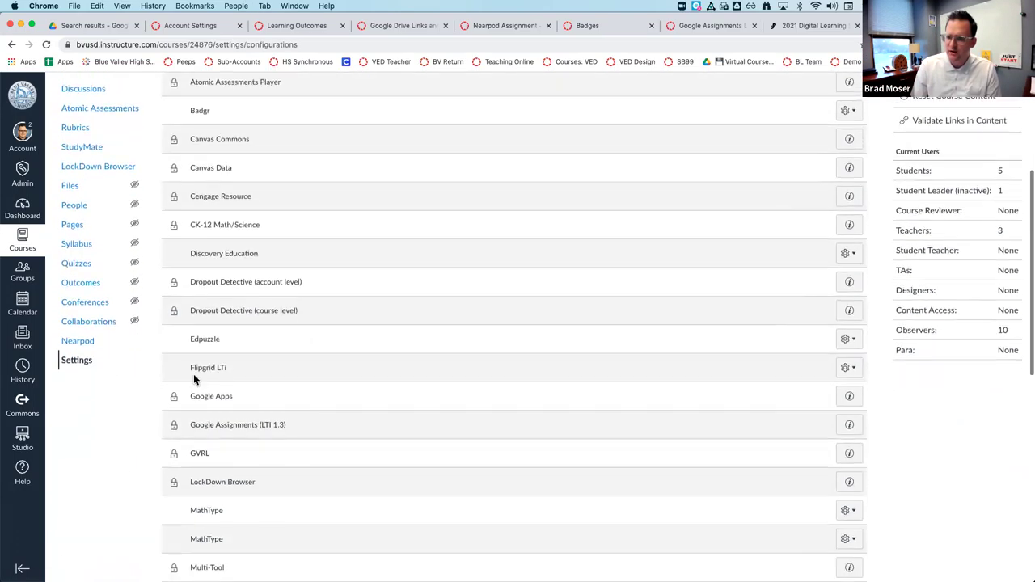
triple_click(210, 368)
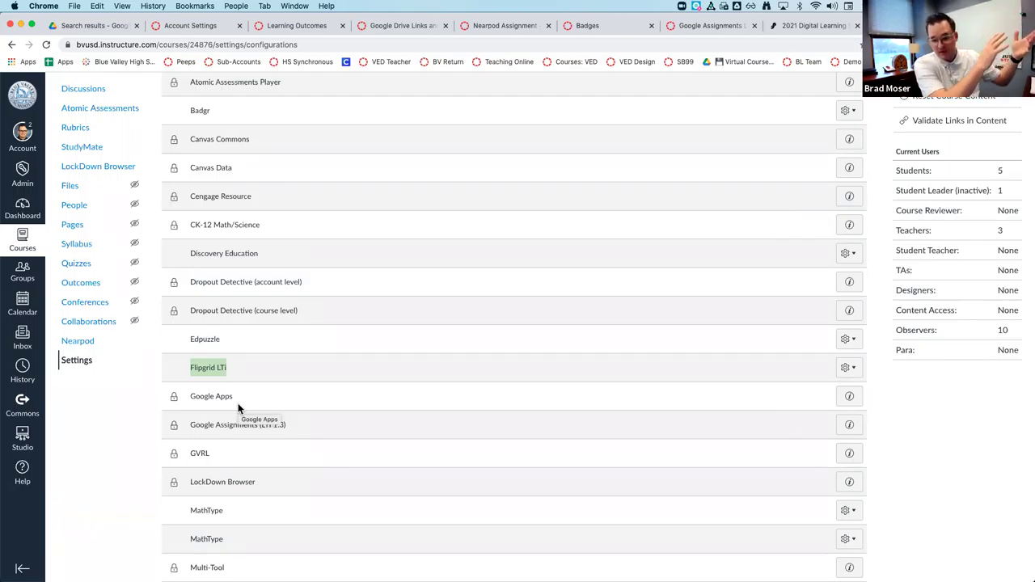
scroll(237, 408, up, 5)
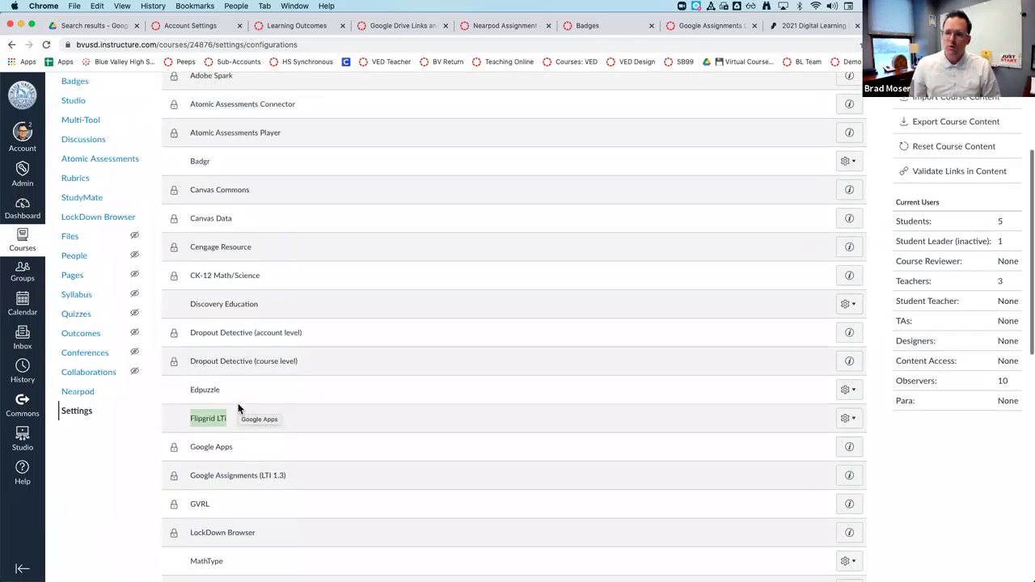
scroll(213, 191, down, 5)
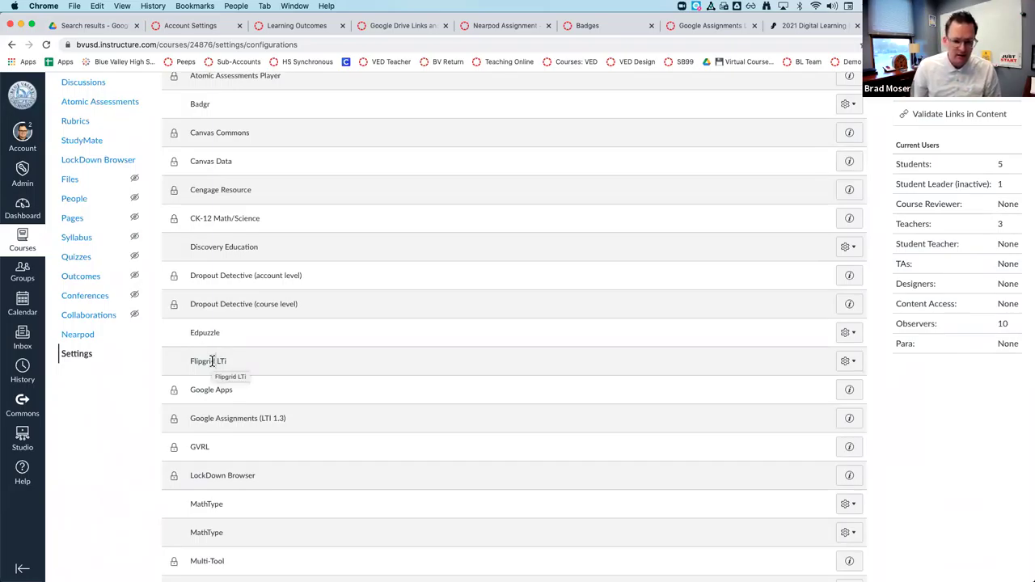
scroll(212, 361, up, 3)
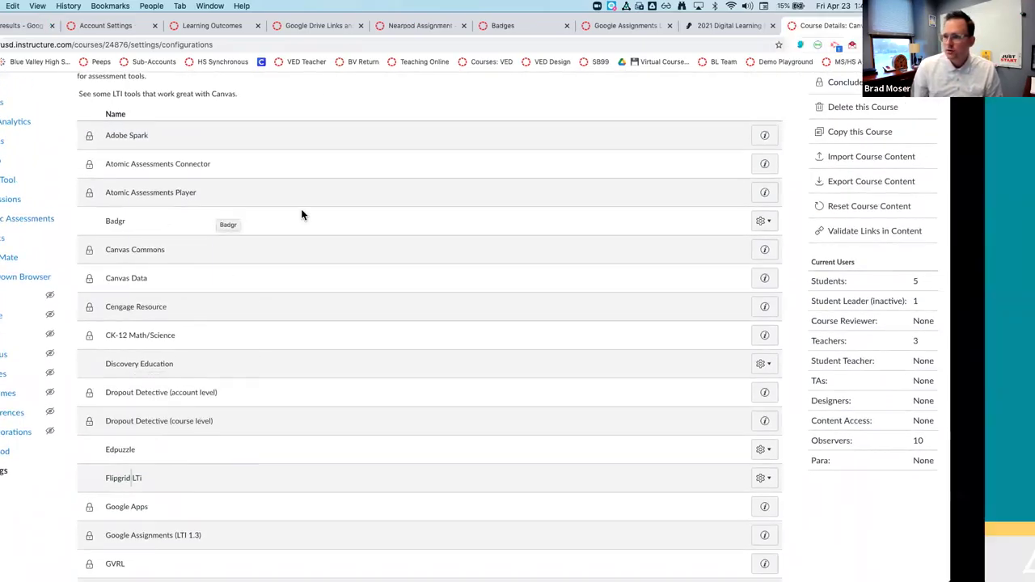
key(ctrl+Right)
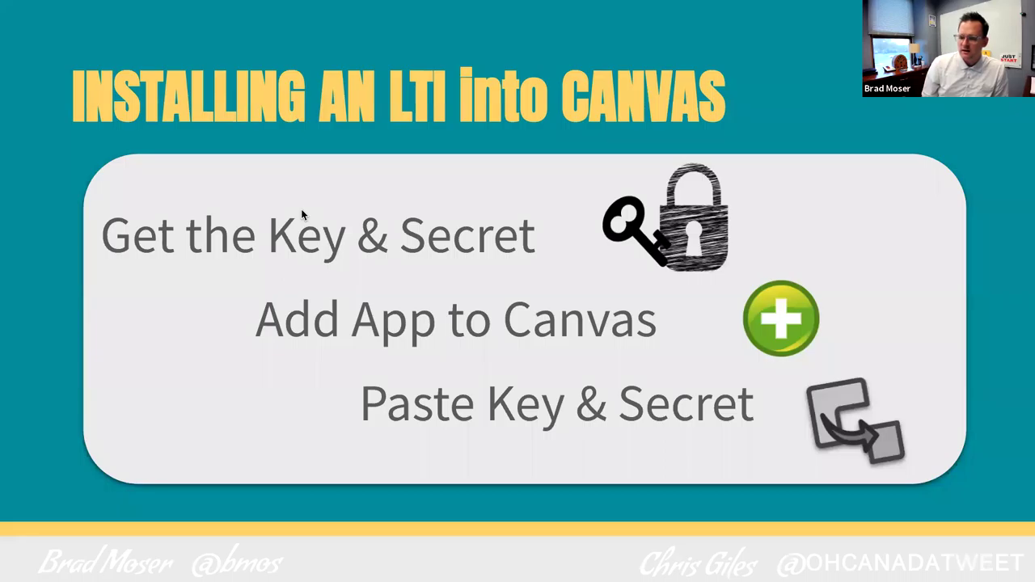
key(Right)
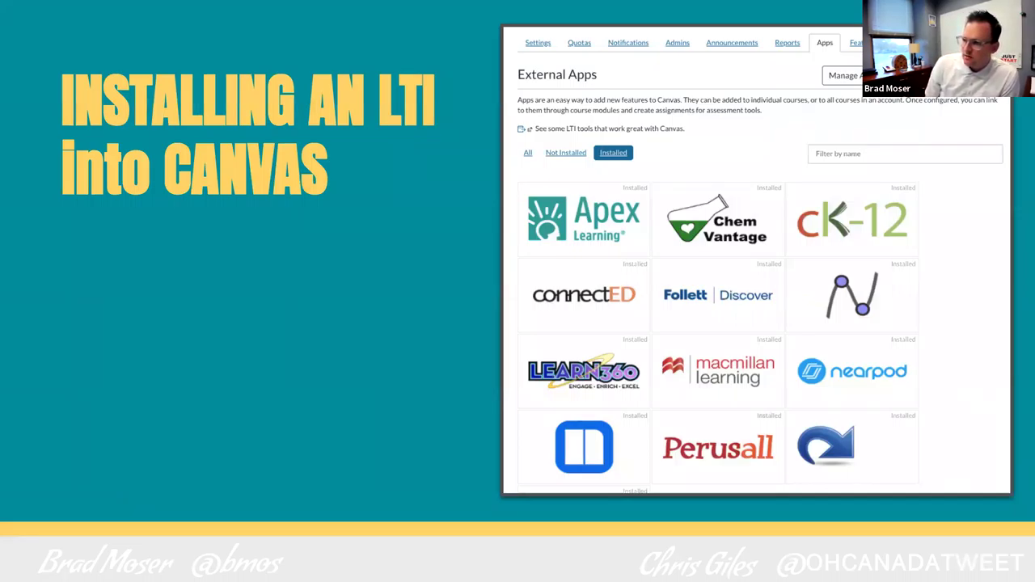
key(Right)
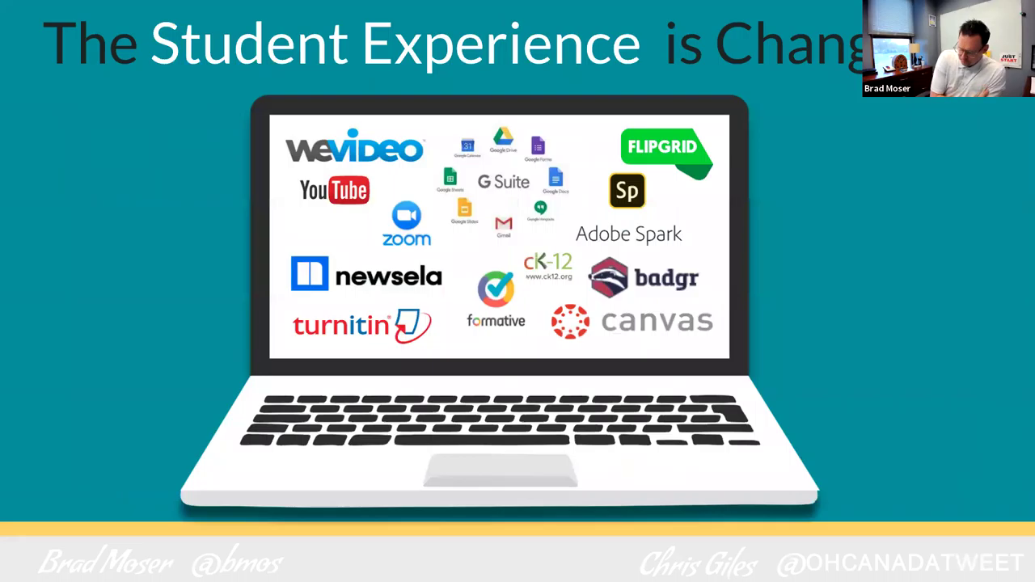